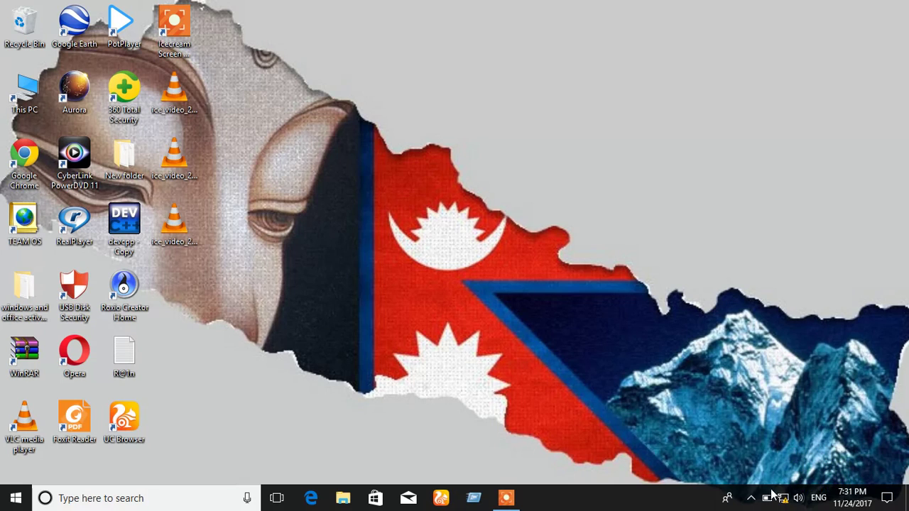
- Restore the Icecream Screen Recorder control panel from the Windows taskbar
{"action": "left_click", "coordinate": [751, 499]}
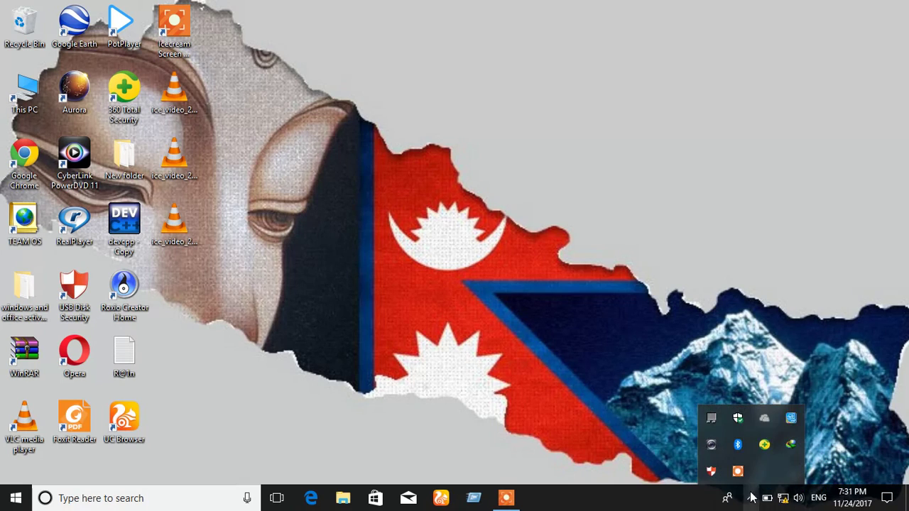
{"action": "left_click", "coordinate": [768, 368]}
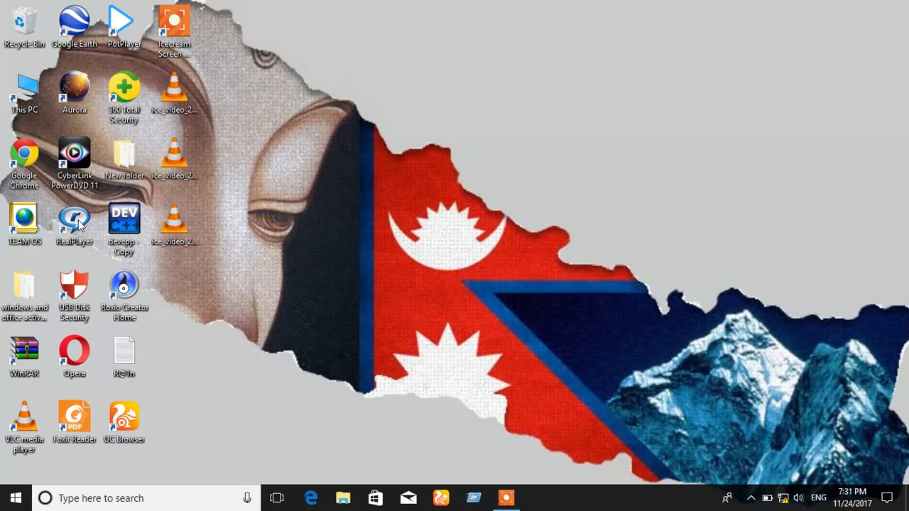
{"action": "left_click", "coordinate": [506, 498]}
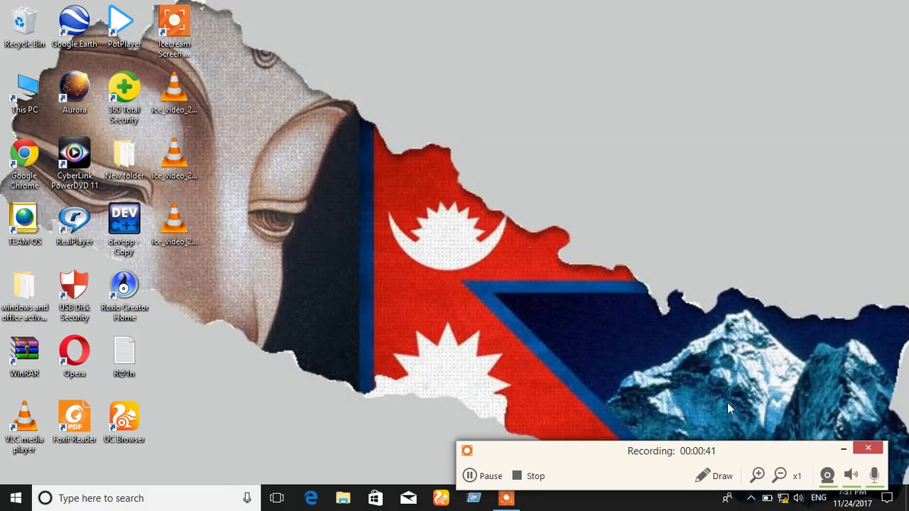
- Minimize the recorder and load the router admin page 192.168.2.1 in UC Browser
{"action": "left_click", "coordinate": [843, 448]}
{"action": "left_click", "coordinate": [441, 497]}
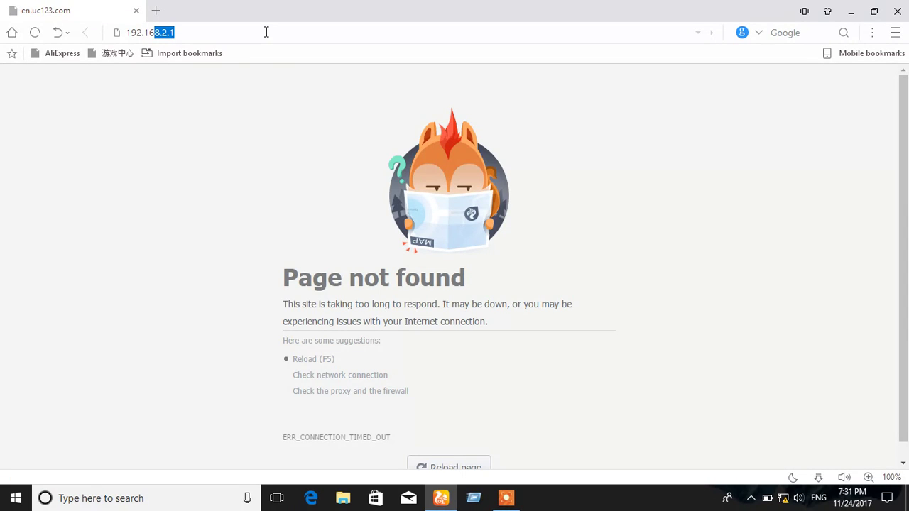
{"action": "type", "text": "8.2.1"}
{"action": "key", "text": "Return"}
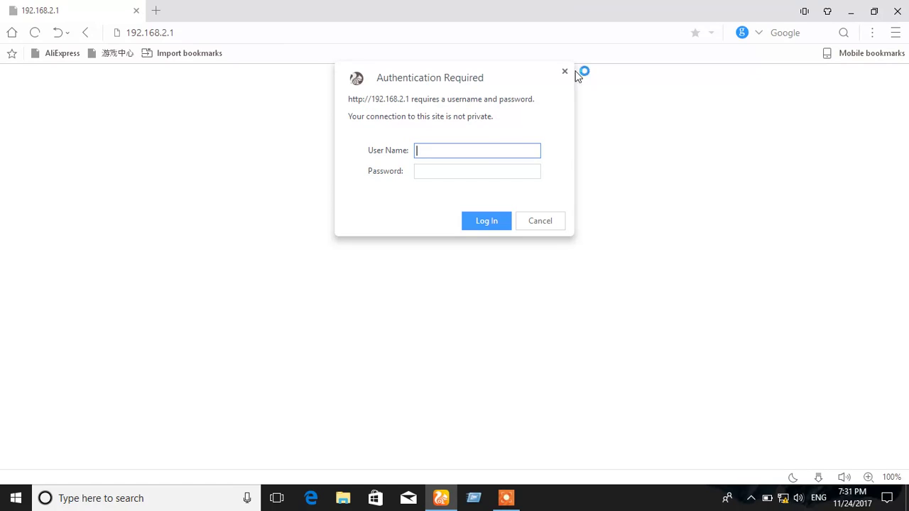
- Log in to the router with its username and password
{"action": "left_click", "coordinate": [475, 174]}
{"action": "left_click", "coordinate": [476, 152]}
{"action": "left_click", "coordinate": [466, 170]}
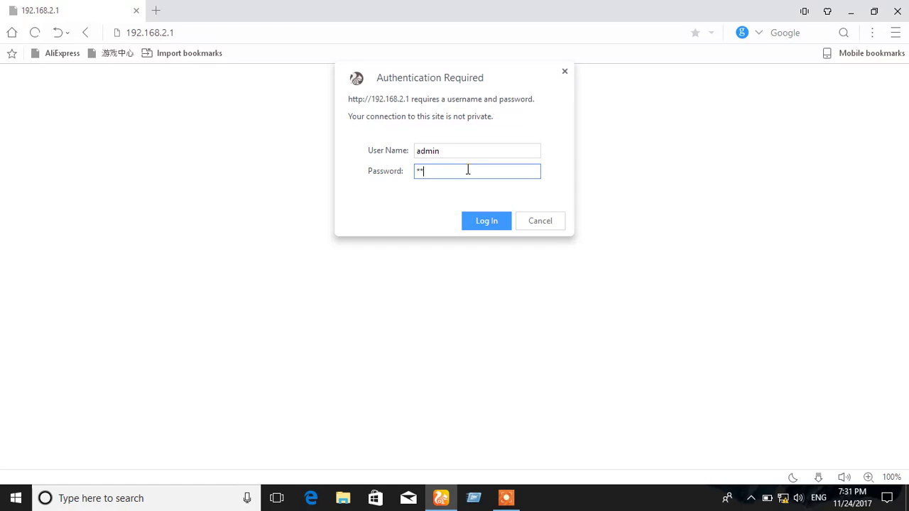
{"action": "left_click", "coordinate": [481, 214]}
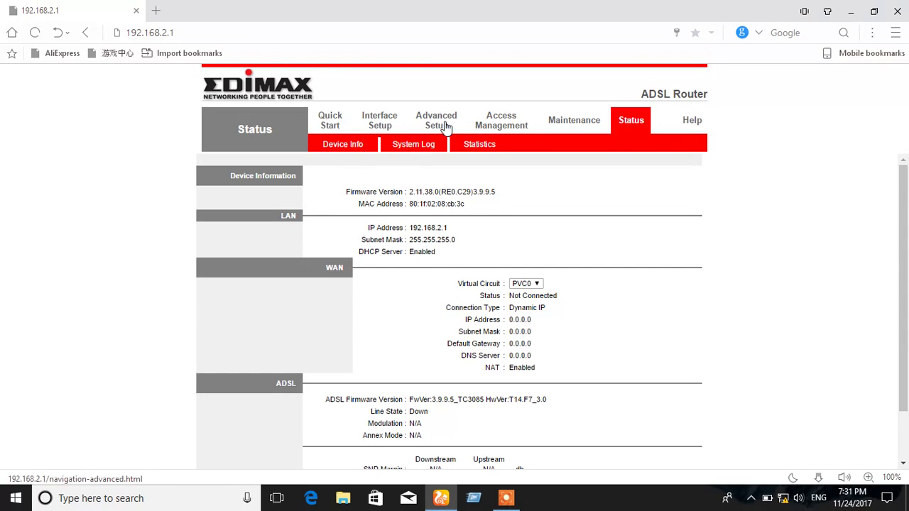
- Go to Advanced Setup > ADSL, then Interface Setup > Wireless settings
{"action": "left_click", "coordinate": [446, 127]}
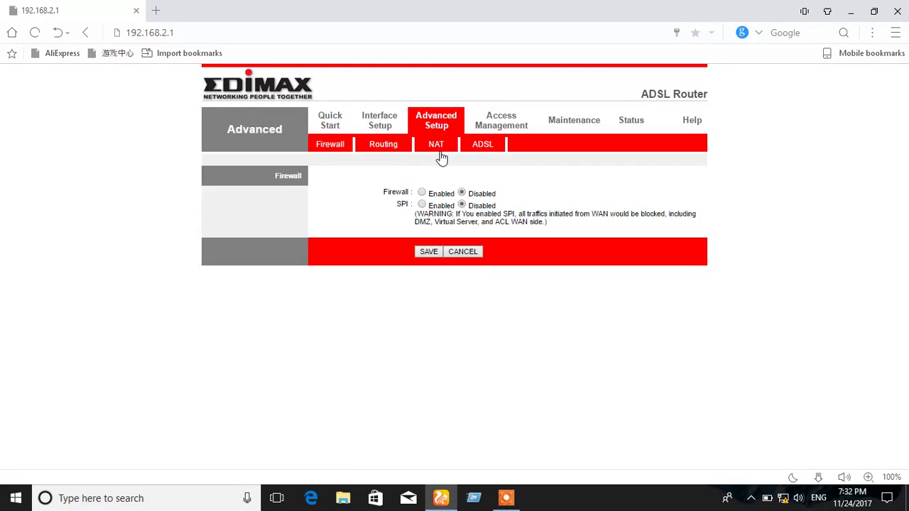
{"action": "left_click", "coordinate": [481, 145]}
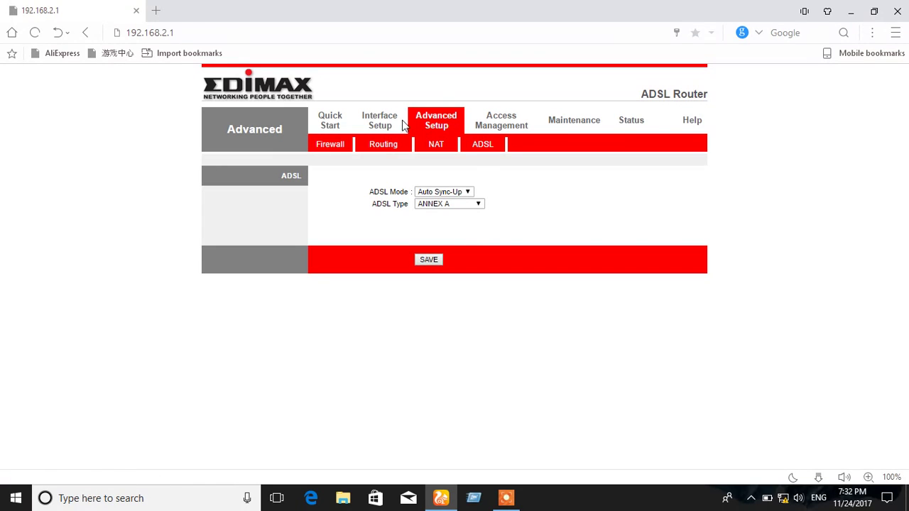
{"action": "left_click", "coordinate": [390, 125]}
{"action": "left_click", "coordinate": [451, 148]}
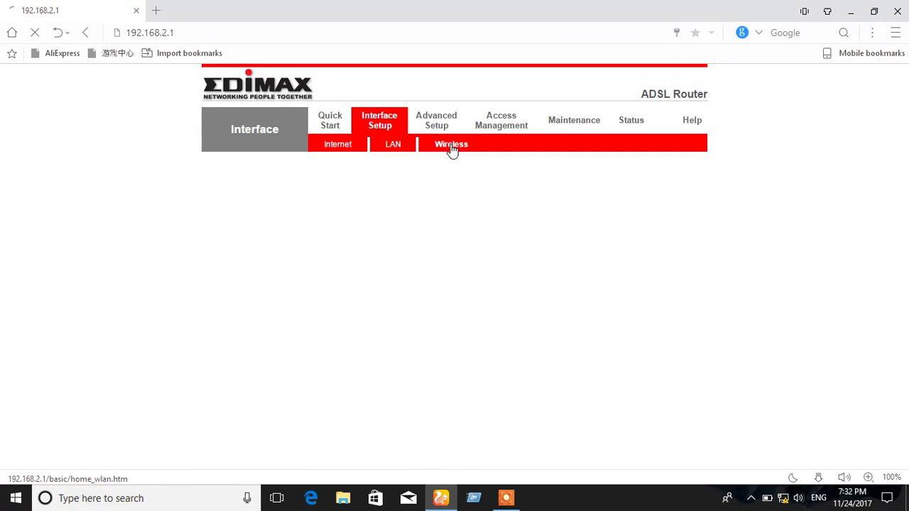
{"action": "scroll", "coordinate": [472, 320], "scroll_direction": "down", "scroll_amount": 3}
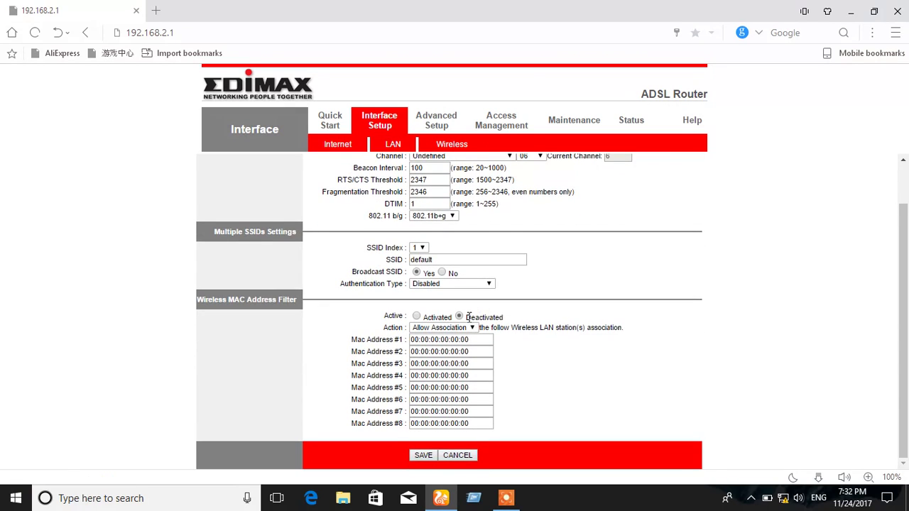
{"action": "scroll", "coordinate": [469, 316], "scroll_direction": "up", "scroll_amount": 2}
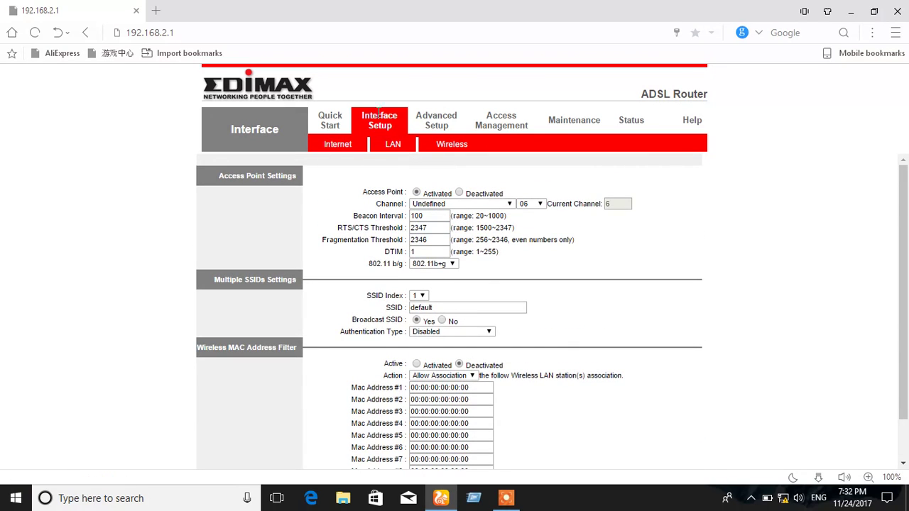
- Replace the SSID 'default' with 'Himal'
{"action": "left_click", "coordinate": [447, 310]}
{"action": "key", "text": "BackSpace"}
{"action": "key", "text": "BackSpace"}
{"action": "key", "text": "BackSpace"}
{"action": "key", "text": "BackSpace"}
{"action": "key", "text": "BackSpace"}
{"action": "key", "text": "BackSpace"}
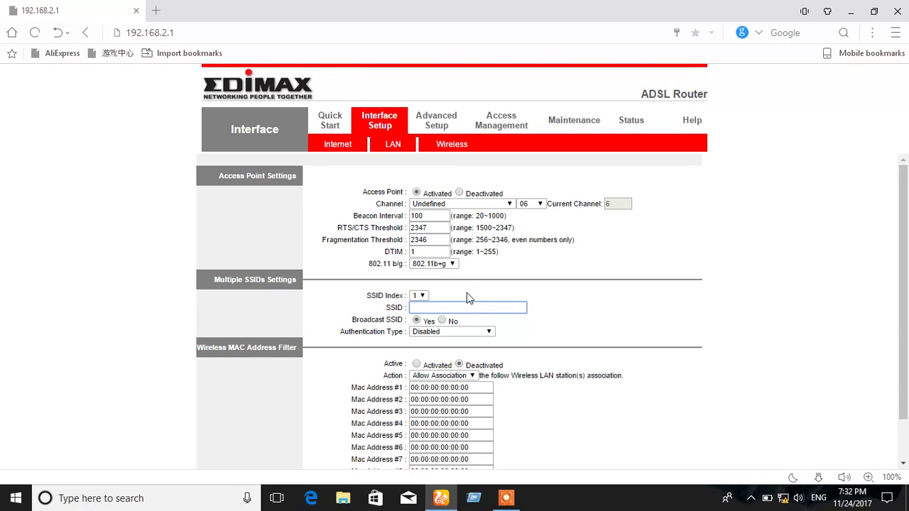
{"action": "type", "text": "Himal"}
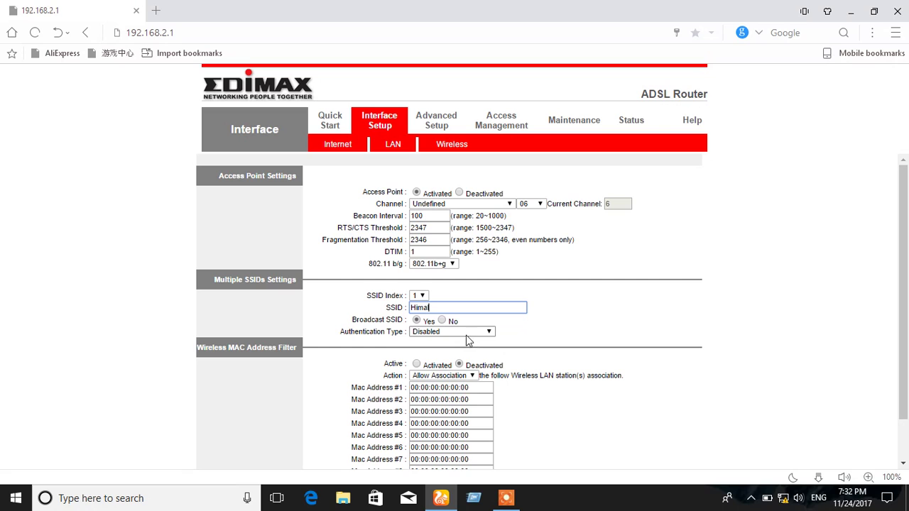
- Set authentication to WPA2-PSK and enter the network's pre-shared key
{"action": "left_click", "coordinate": [468, 332]}
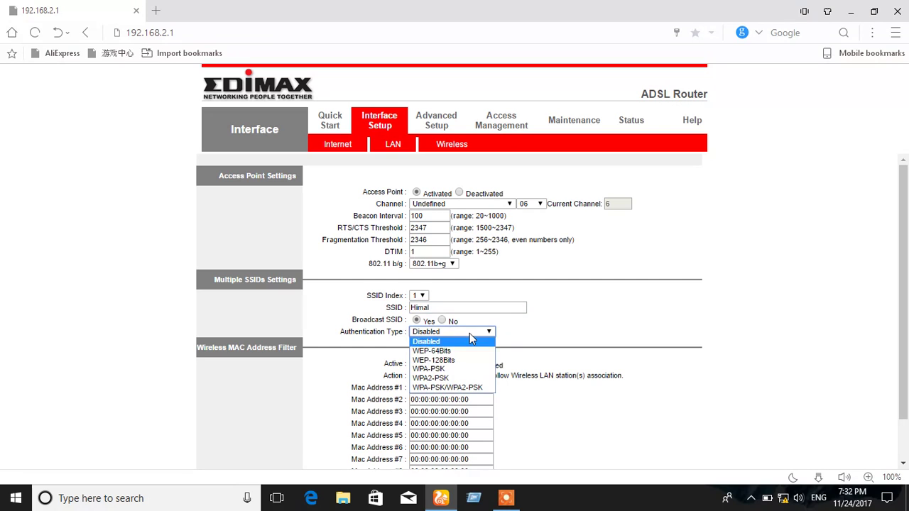
{"action": "left_click", "coordinate": [444, 376]}
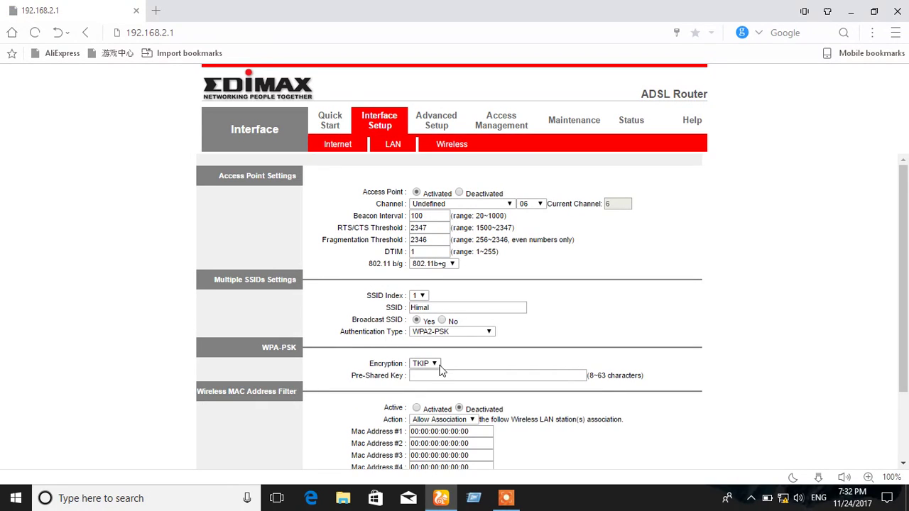
{"action": "left_click", "coordinate": [440, 375]}
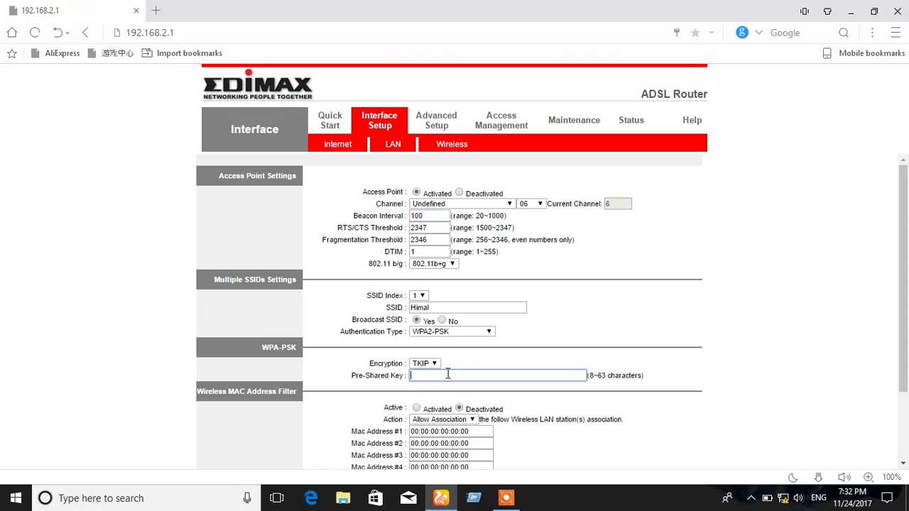
{"action": "scroll", "coordinate": [451, 371], "scroll_direction": "down", "scroll_amount": 1}
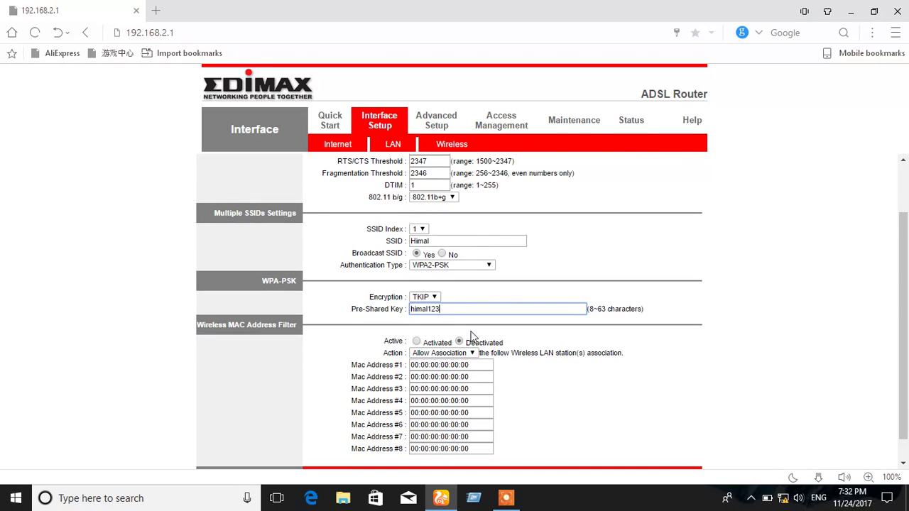
{"action": "key", "text": "BackSpace"}
{"action": "key", "text": "BackSpace"}
{"action": "key", "text": "BackSpace"}
{"action": "key", "text": "BackSpace"}
{"action": "scroll", "coordinate": [376, 287], "scroll_direction": "down", "scroll_amount": 1}
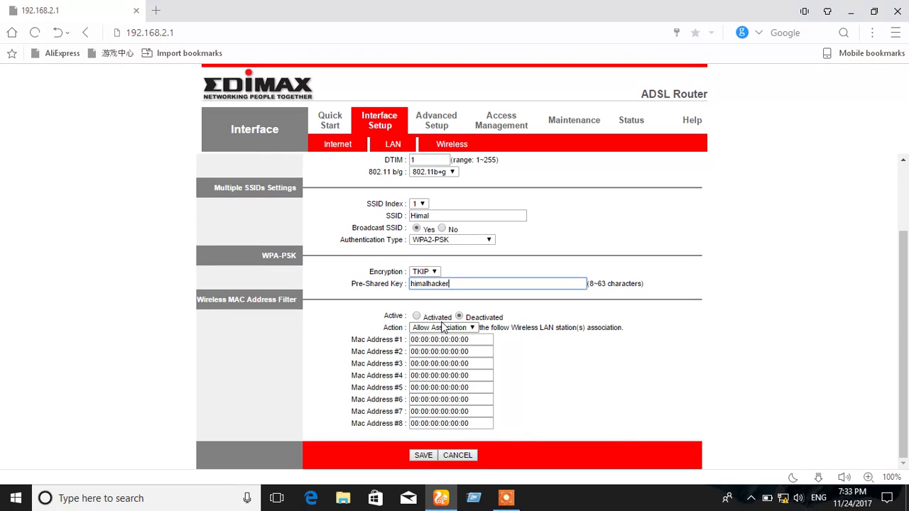
{"action": "scroll", "coordinate": [433, 340], "scroll_direction": "up", "scroll_amount": 2}
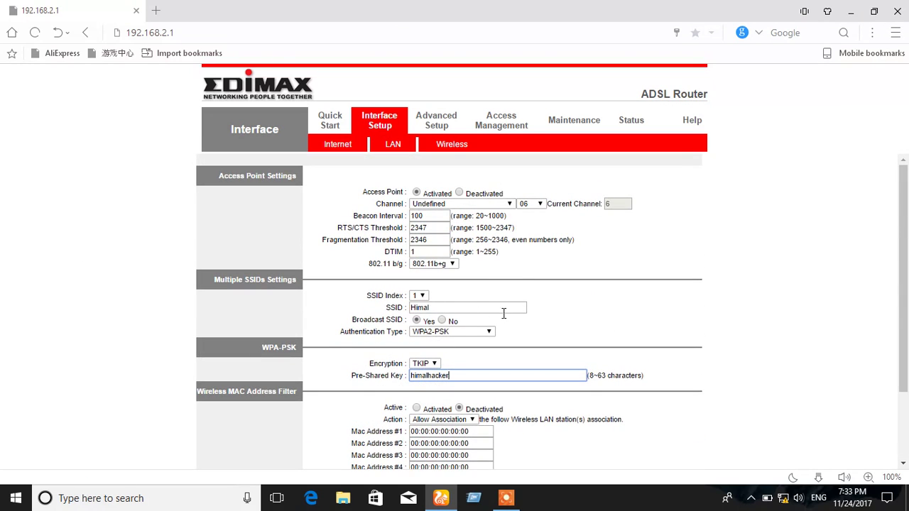
{"action": "scroll", "coordinate": [477, 287], "scroll_direction": "down", "scroll_amount": 2}
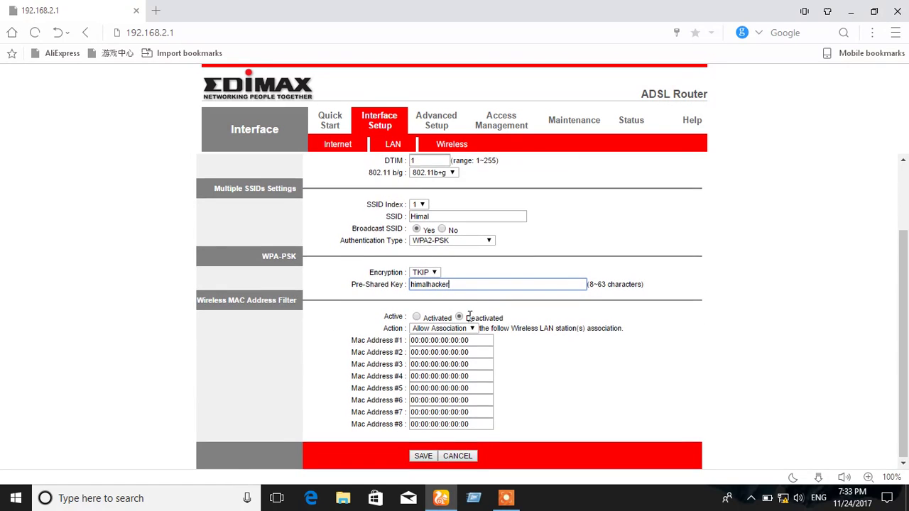
{"action": "scroll", "coordinate": [458, 348], "scroll_direction": "up", "scroll_amount": 2}
{"action": "scroll", "coordinate": [468, 386], "scroll_direction": "down", "scroll_amount": 2}
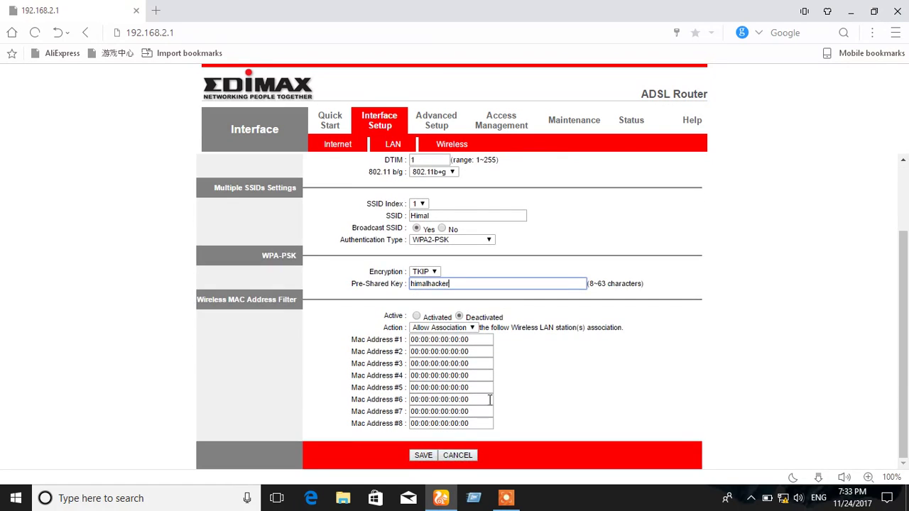
- Save the wireless settings to the router and close UC Browser
{"action": "left_click", "coordinate": [423, 456]}
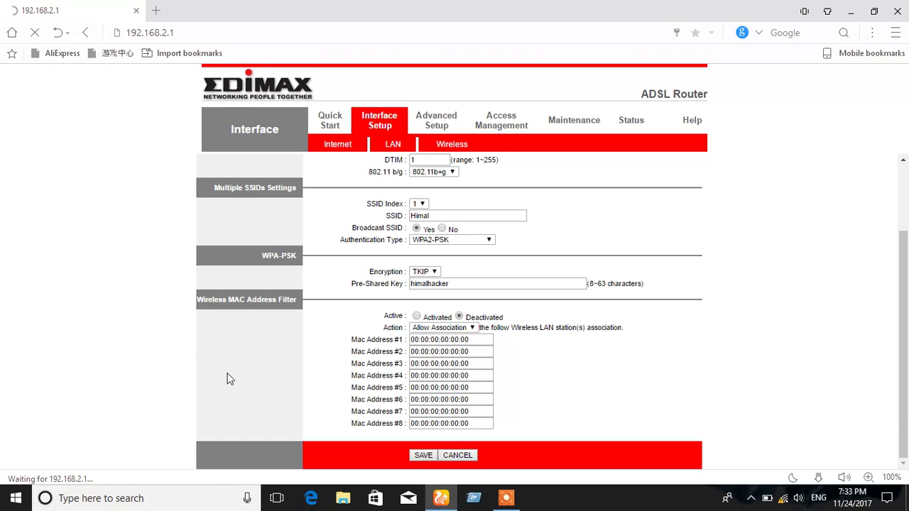
{"action": "scroll", "coordinate": [348, 342], "scroll_direction": "down", "scroll_amount": 3}
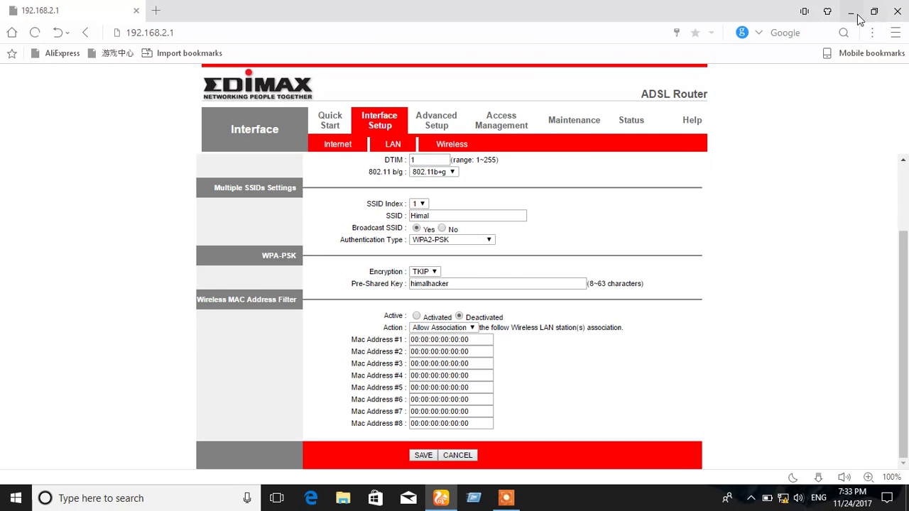
{"action": "left_click", "coordinate": [896, 11]}
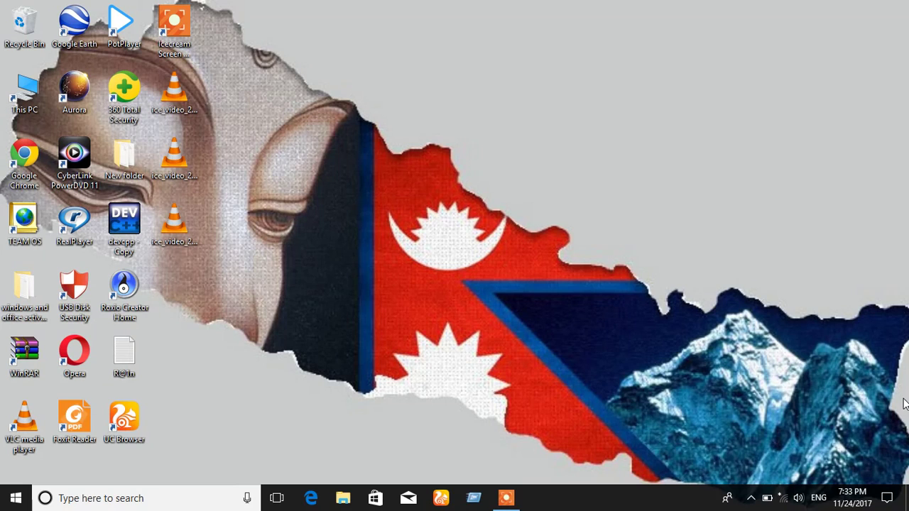
- Toggle Wi-Fi off and back on in the network flyout to refresh networks
{"action": "left_click", "coordinate": [784, 498]}
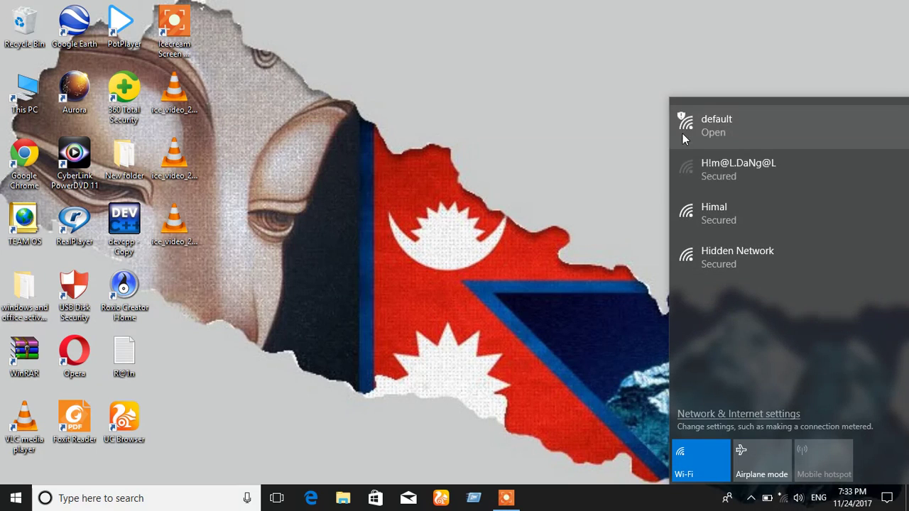
{"action": "left_click", "coordinate": [707, 458]}
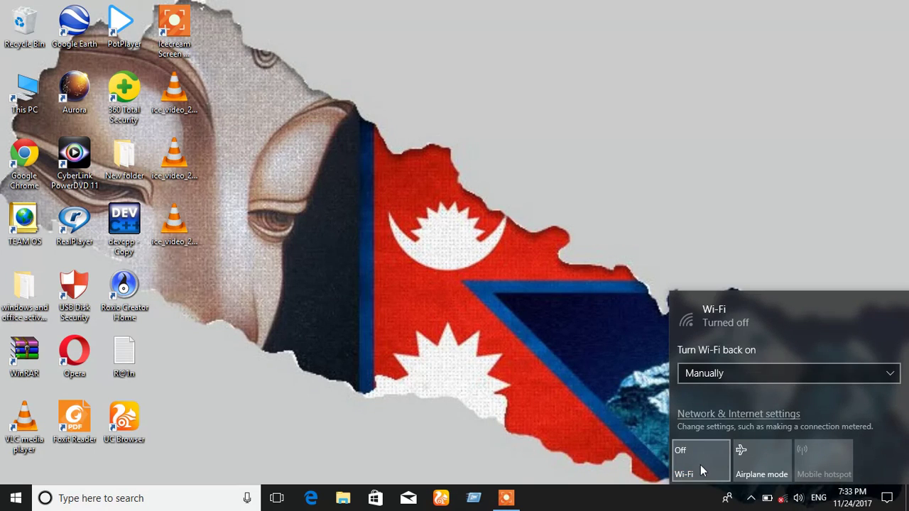
{"action": "left_click", "coordinate": [700, 468]}
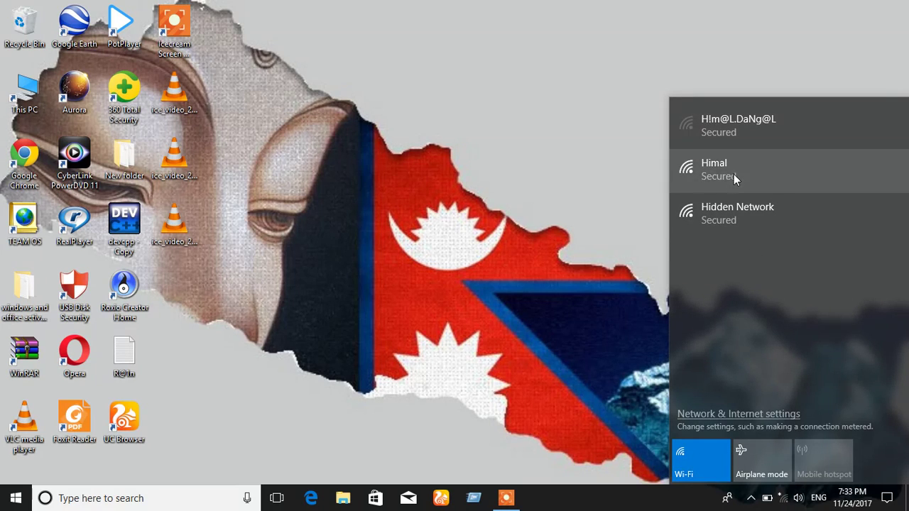
- Connect to Himal with its security key and make the PC discoverable
{"action": "left_click", "coordinate": [734, 173]}
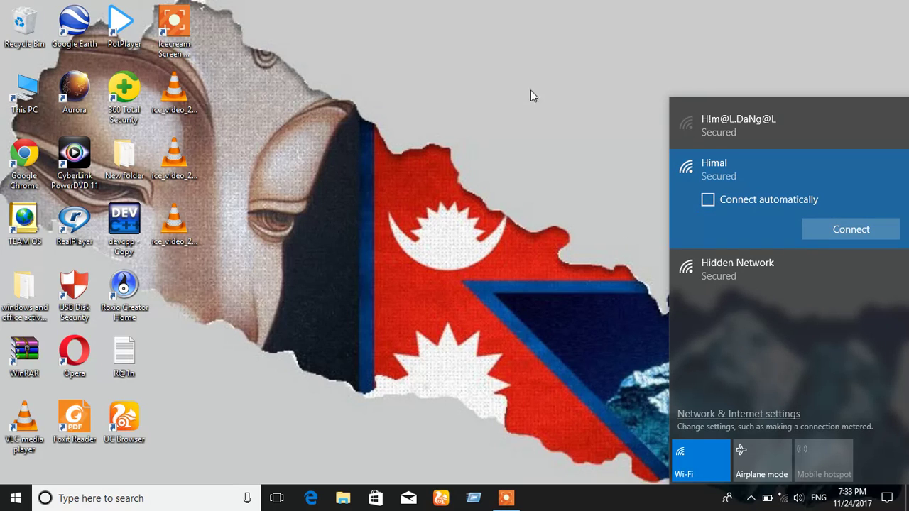
{"action": "left_click", "coordinate": [880, 233]}
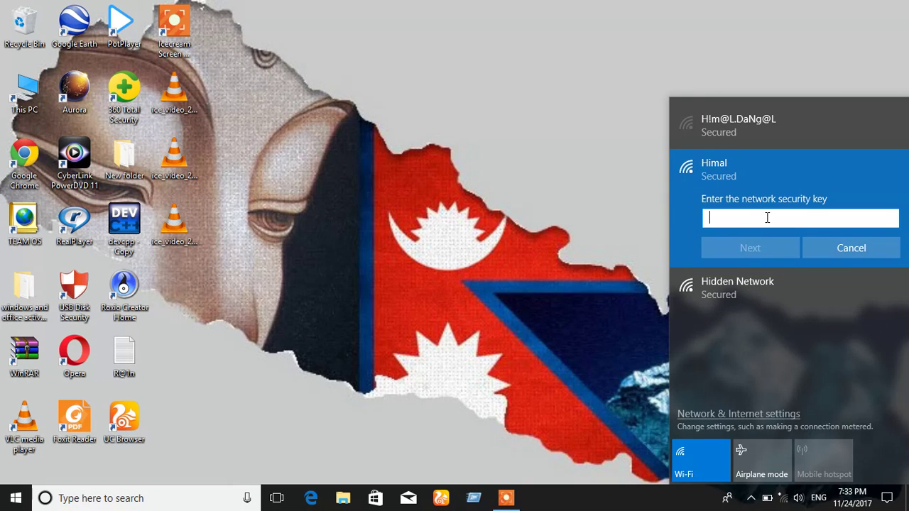
{"action": "key", "text": "Return"}
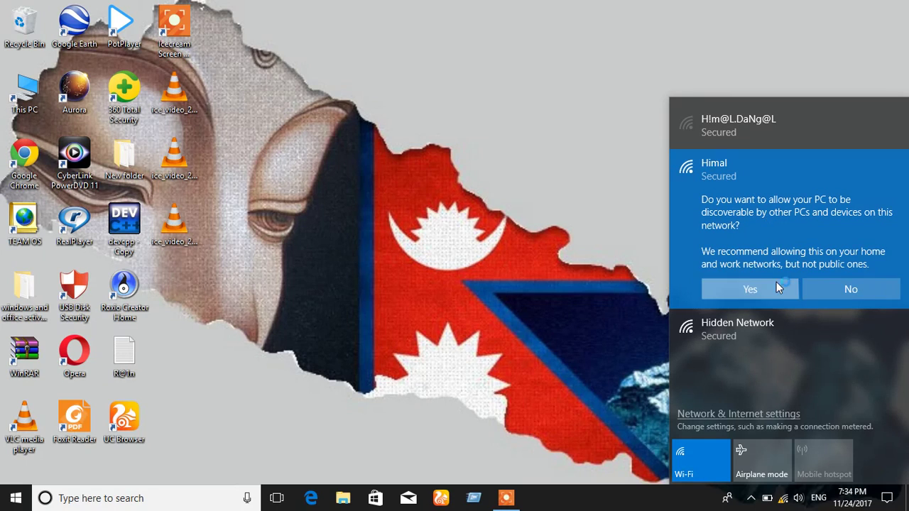
{"action": "left_click", "coordinate": [774, 282]}
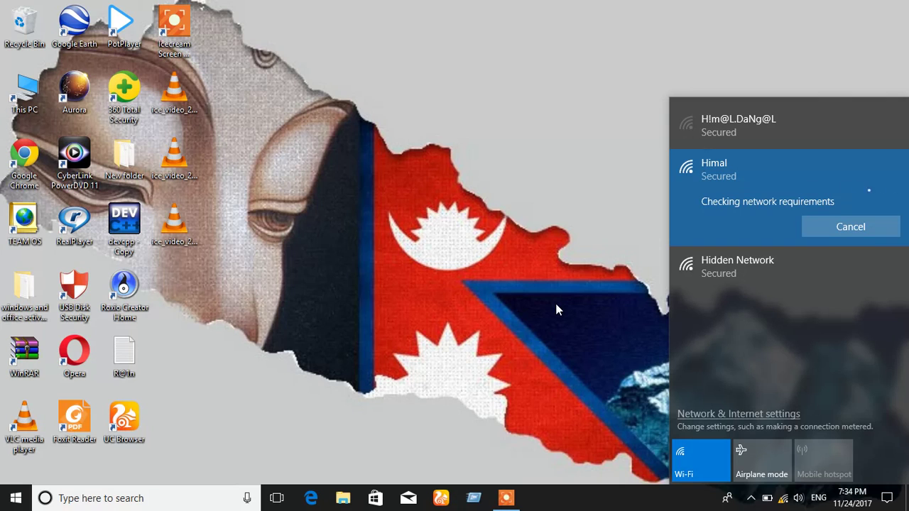
- Close the Wi-Fi list, then show and hide the recorder's controls
{"action": "left_click", "coordinate": [547, 297]}
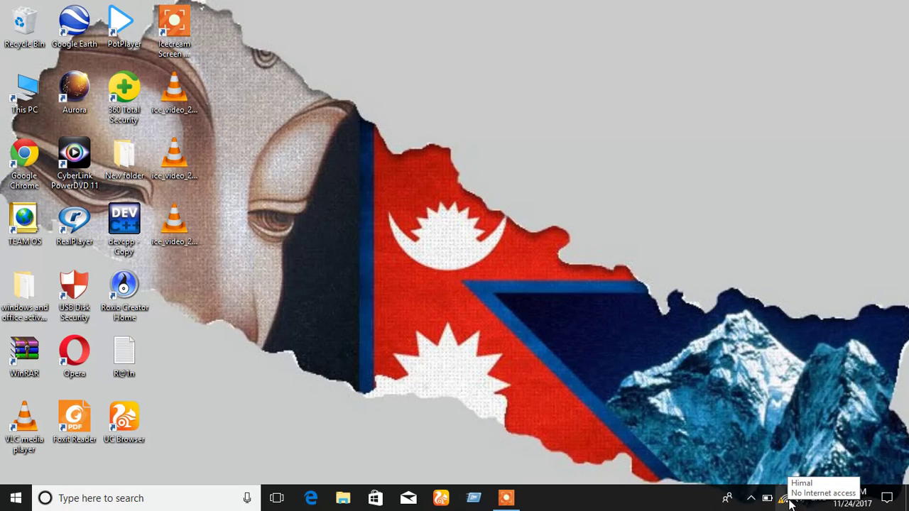
{"action": "left_click", "coordinate": [505, 498]}
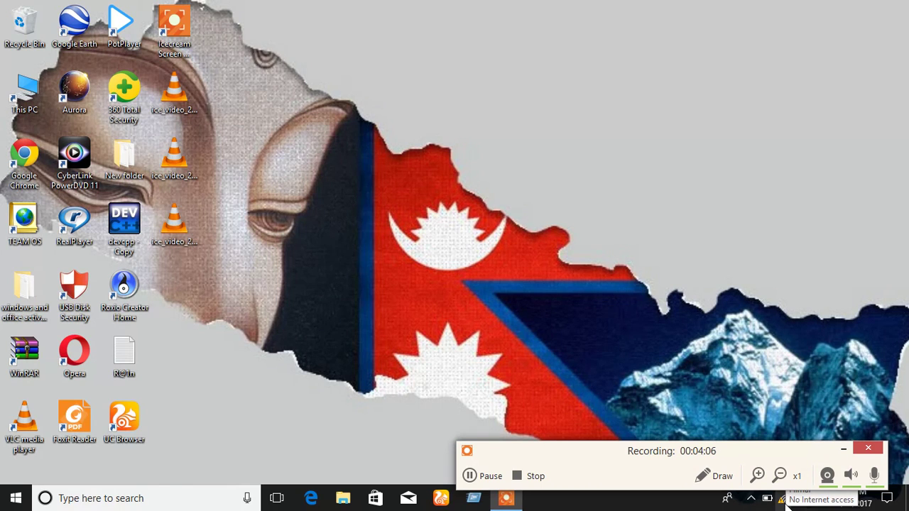
{"action": "left_click", "coordinate": [845, 449]}
- Check the Himal connection in the Wi-Fi flyout, then restore the recorder panel
{"action": "left_click", "coordinate": [782, 499]}
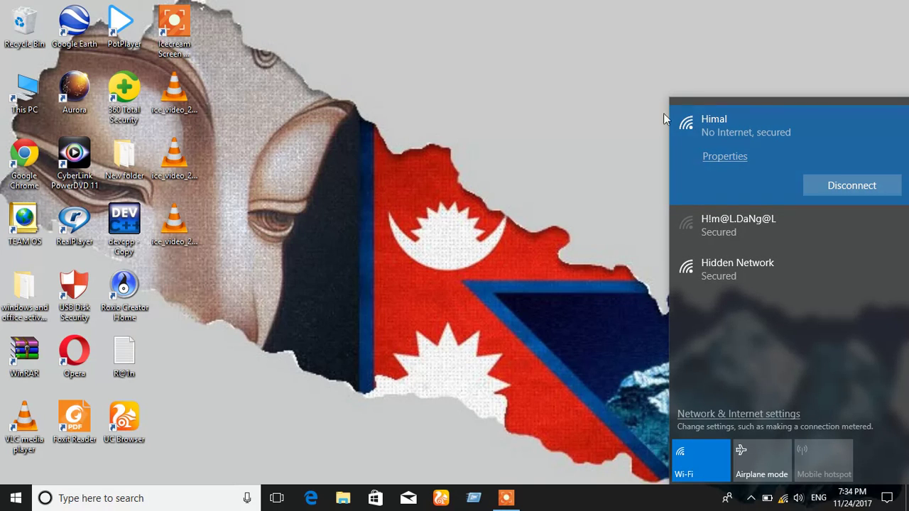
{"action": "left_click", "coordinate": [294, 135]}
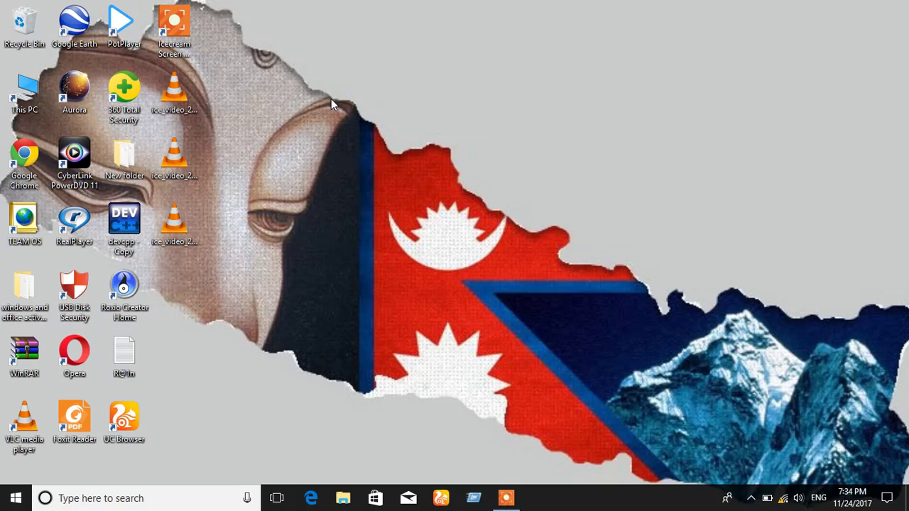
{"action": "left_click", "coordinate": [517, 497]}
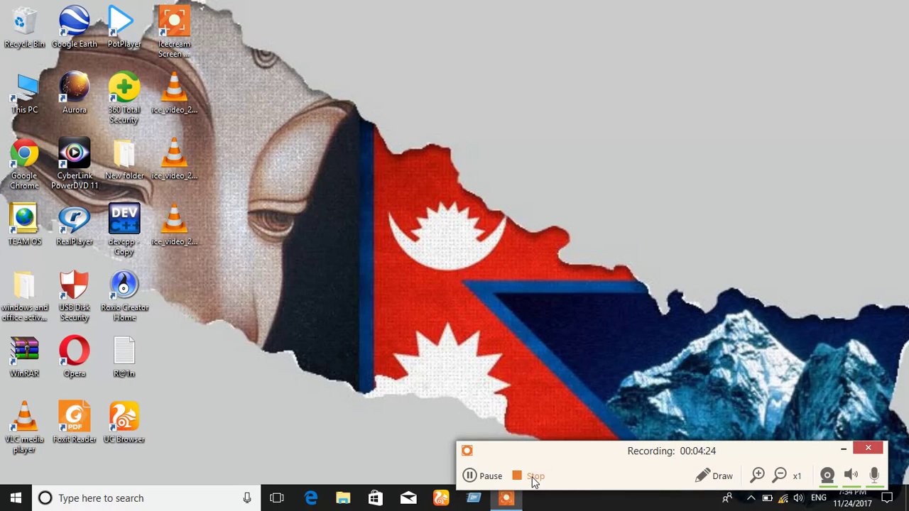